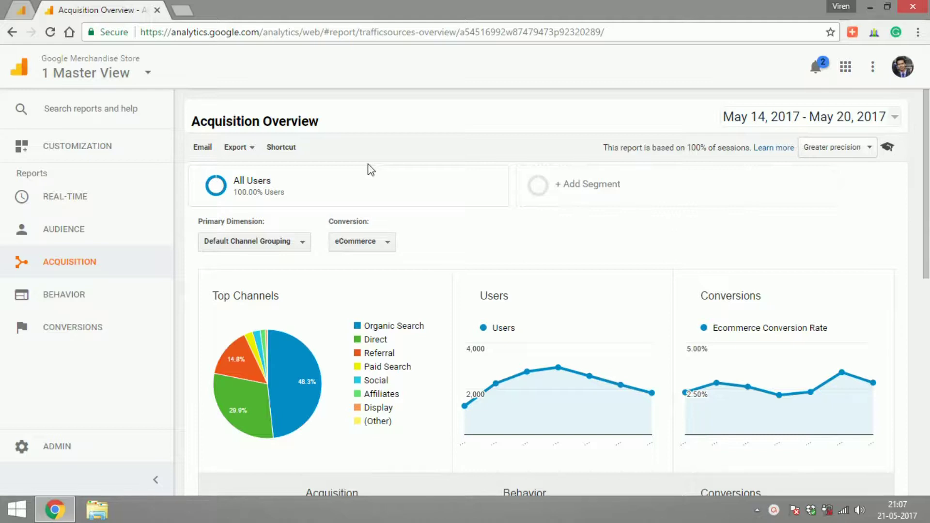
Expand Acquisition, scroll through the Overview charts and table, then expand All Traffic
{"action": "left_click", "coordinate": [100, 262]}
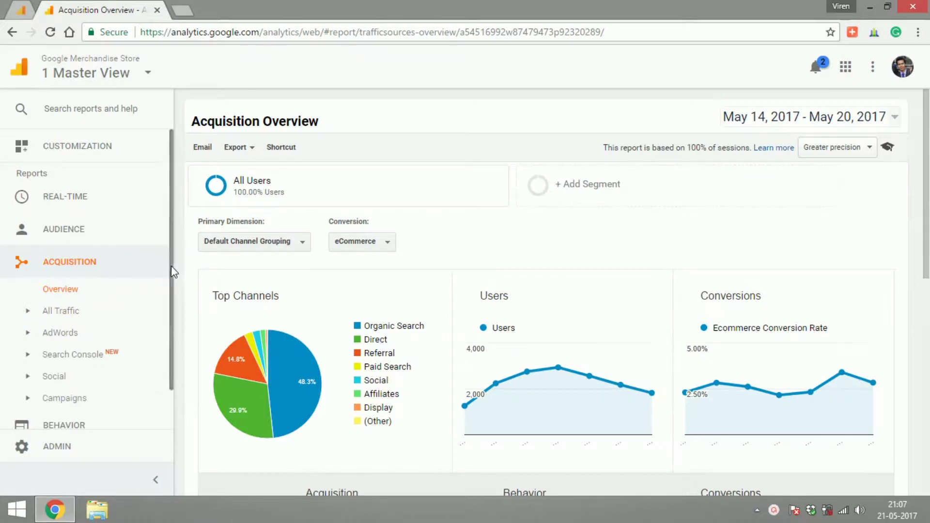
{"action": "left_click_drag", "start_coordinate": [170, 266], "coordinate": [170, 306]}
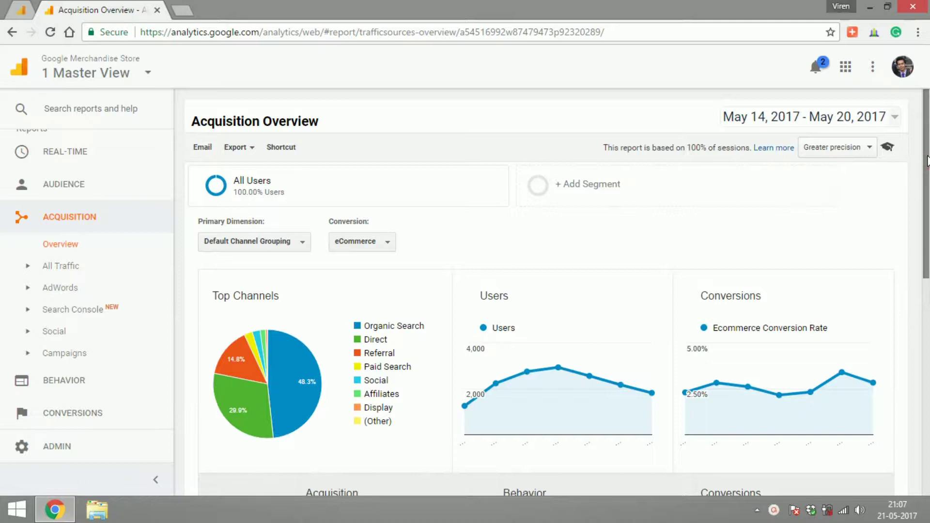
{"action": "left_click_drag", "start_coordinate": [928, 172], "coordinate": [928, 200]}
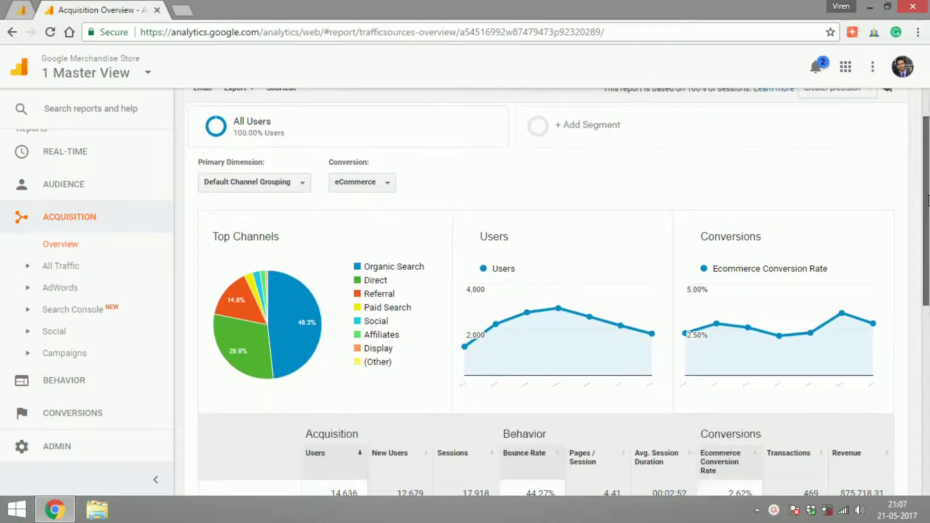
{"action": "left_click_drag", "start_coordinate": [928, 201], "coordinate": [928, 235]}
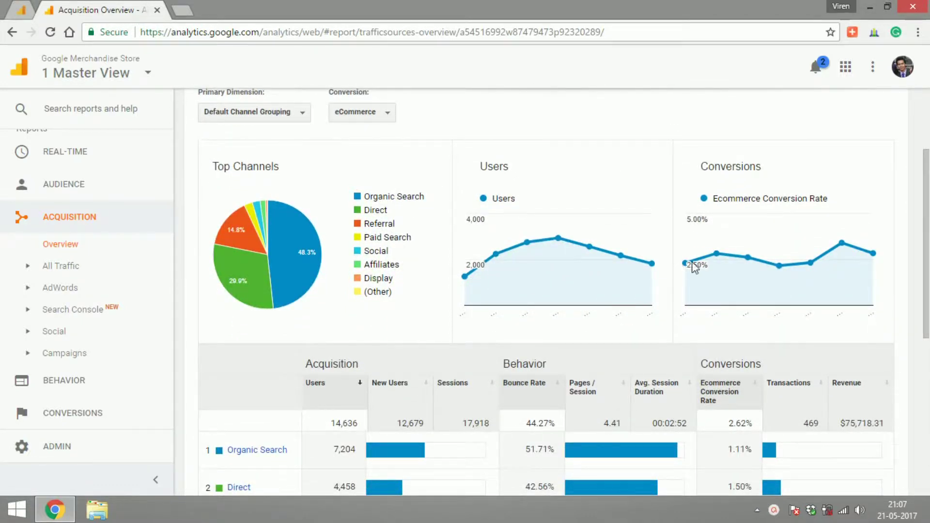
{"action": "left_click_drag", "start_coordinate": [928, 244], "coordinate": [929, 248]}
{"action": "left_click", "coordinate": [928, 243]}
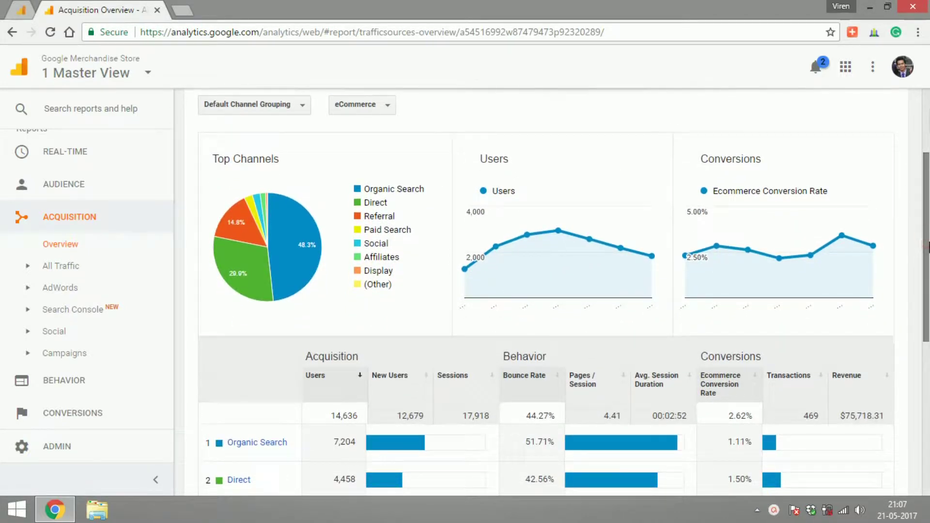
{"action": "left_click_drag", "start_coordinate": [928, 247], "coordinate": [928, 197]}
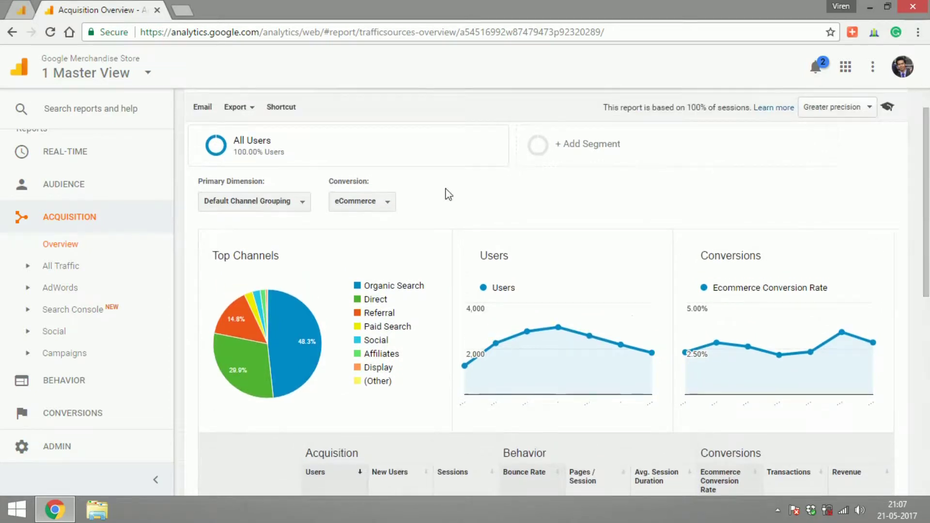
{"action": "left_click", "coordinate": [119, 262]}
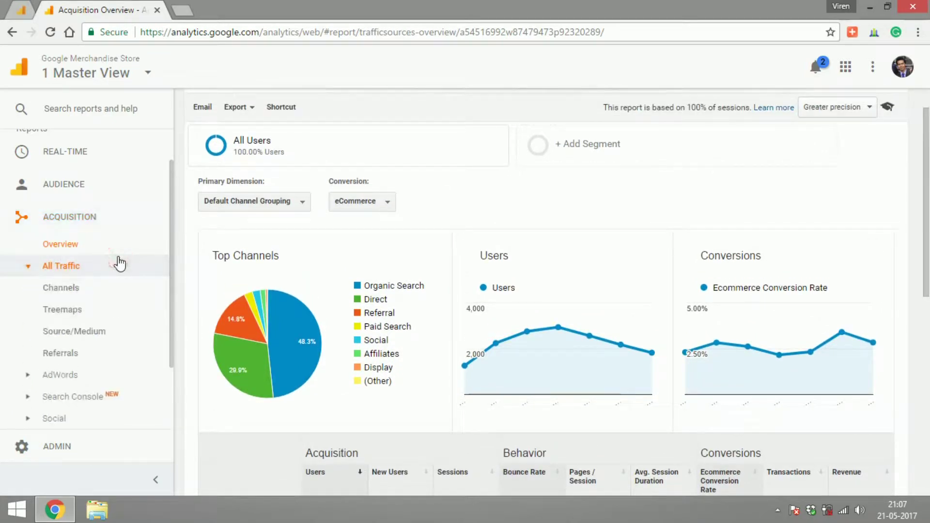
Check the Channels report, then open Source/Medium and scroll through its table
{"action": "left_click", "coordinate": [74, 290]}
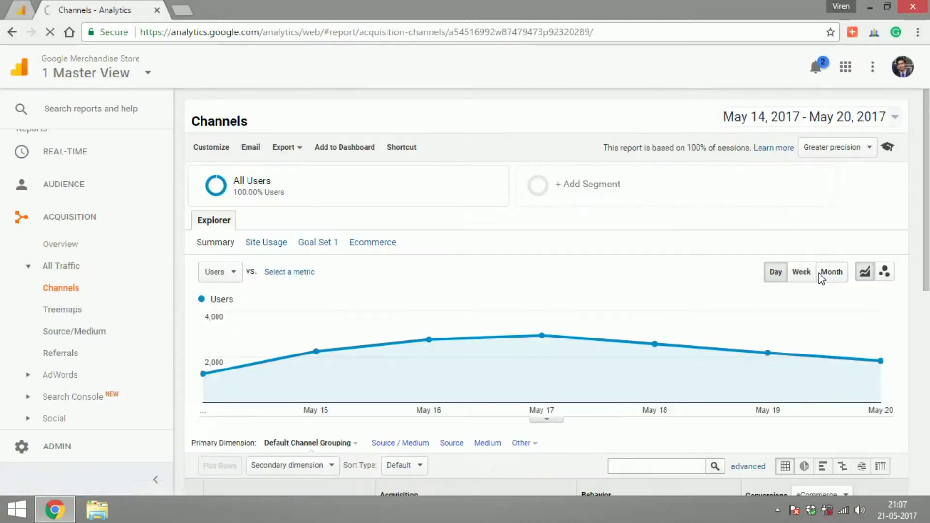
{"action": "left_click_drag", "start_coordinate": [926, 208], "coordinate": [928, 395]}
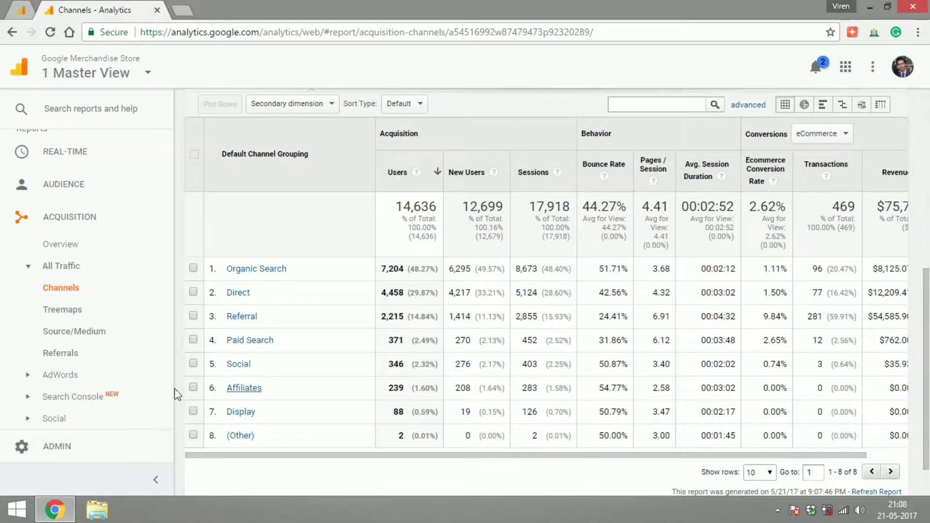
{"action": "left_click", "coordinate": [111, 335]}
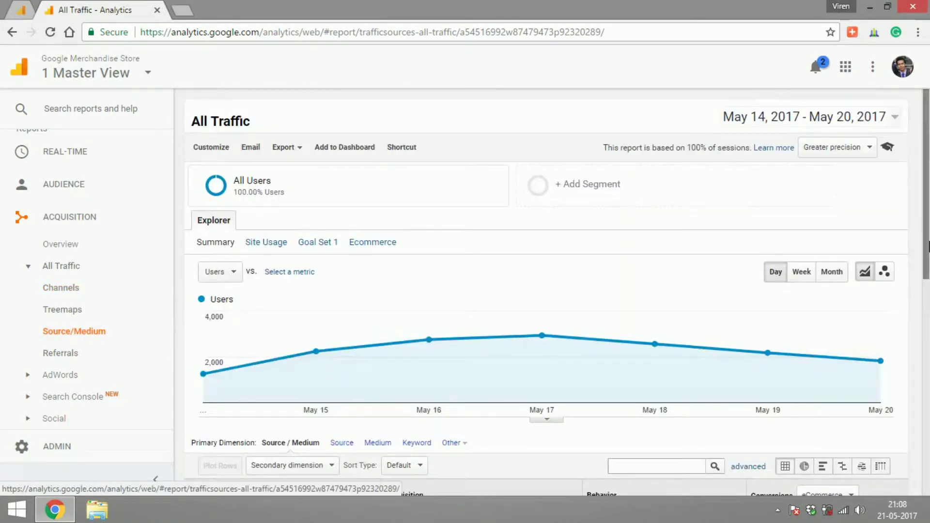
{"action": "scroll", "coordinate": [927, 327], "scroll_direction": "down", "scroll_amount": 3}
{"action": "scroll", "coordinate": [927, 335], "scroll_direction": "down", "scroll_amount": 4}
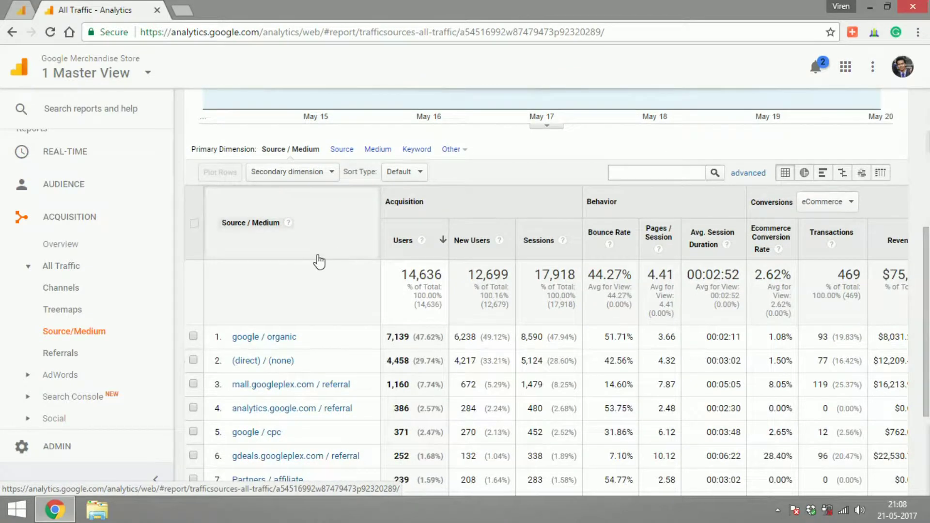
{"action": "scroll", "coordinate": [927, 335], "scroll_direction": "down", "scroll_amount": 3}
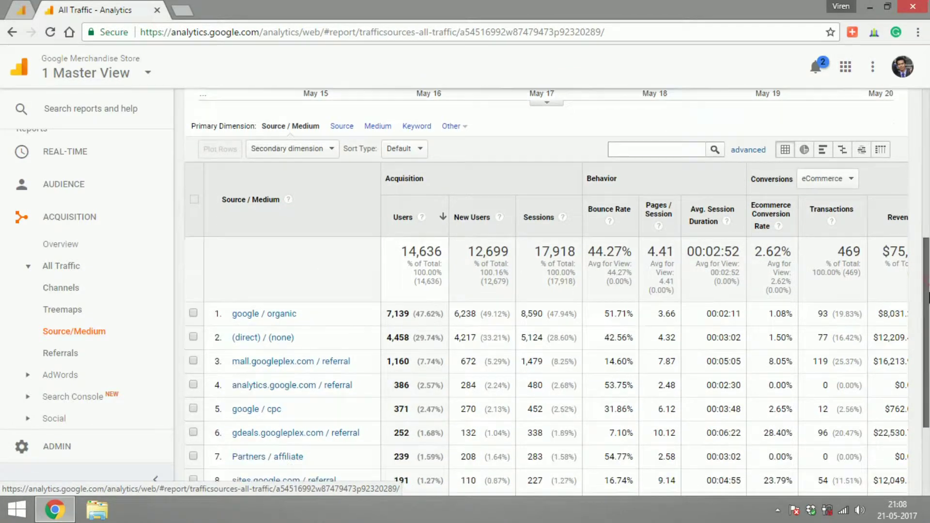
{"action": "scroll", "coordinate": [927, 334], "scroll_direction": "up", "scroll_amount": 5}
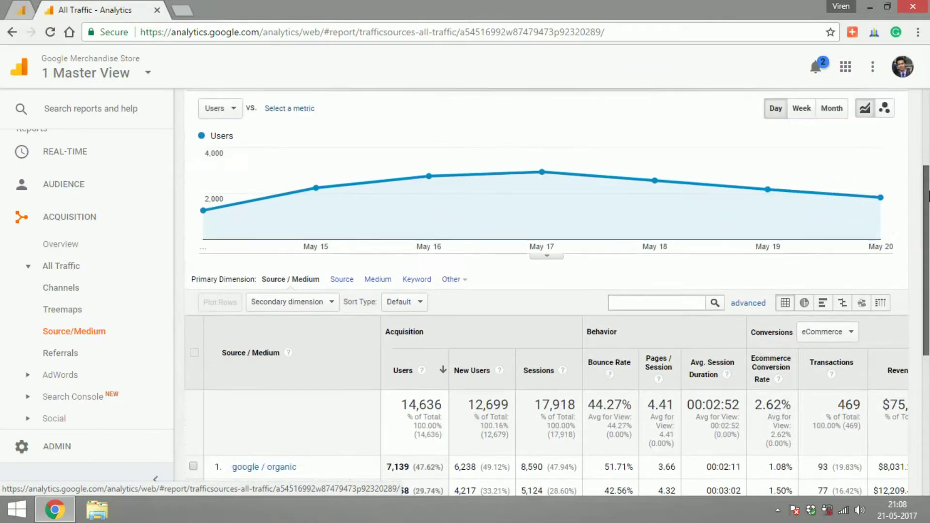
{"action": "scroll", "coordinate": [927, 197], "scroll_direction": "up", "scroll_amount": 2}
{"action": "scroll", "coordinate": [927, 196], "scroll_direction": "down", "scroll_amount": 4}
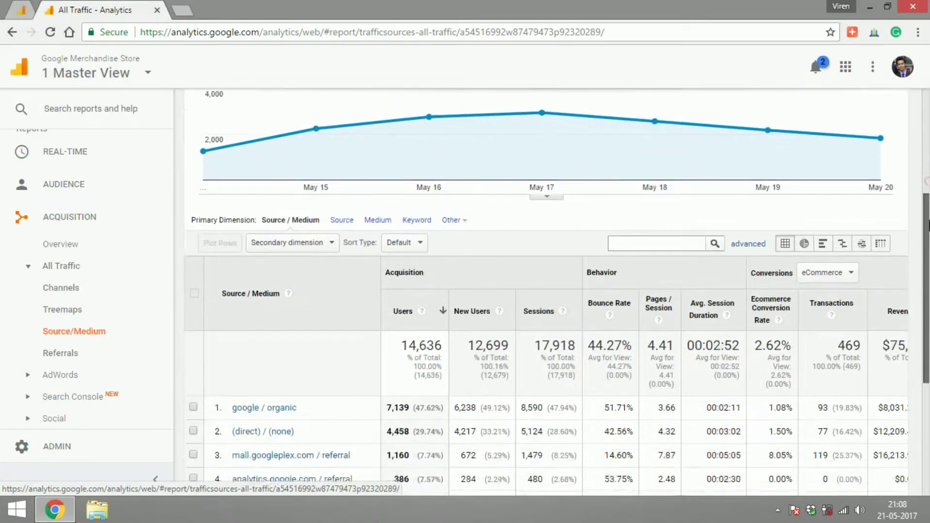
Add Campaign as a secondary dimension, remove it again, then open Referrals
{"action": "left_click", "coordinate": [272, 244]}
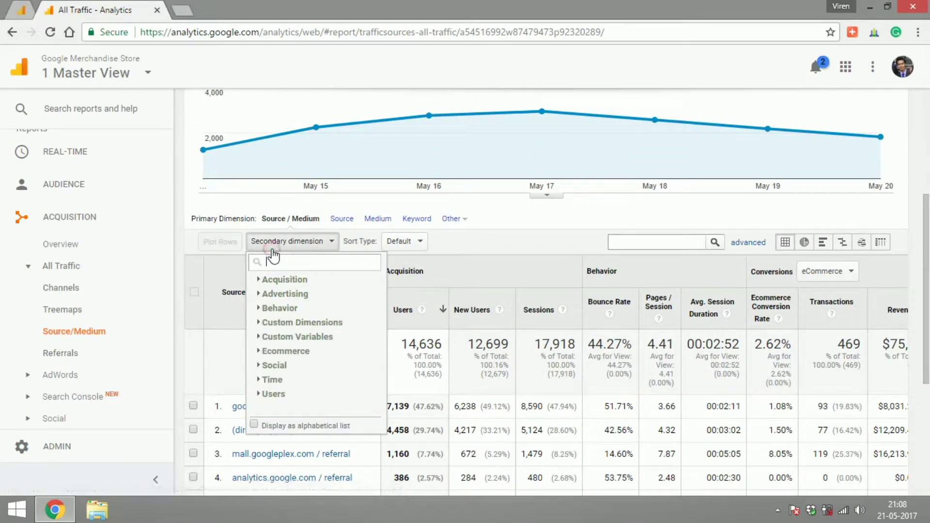
{"action": "type", "text": "cam"}
{"action": "key", "text": "Down"}
{"action": "key", "text": "Down"}
{"action": "key", "text": "Return"}
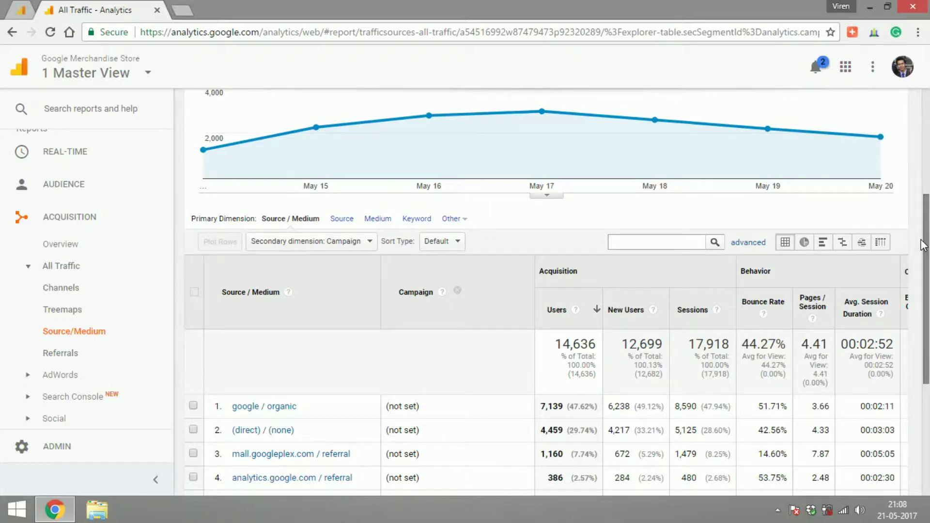
{"action": "left_click", "coordinate": [456, 291]}
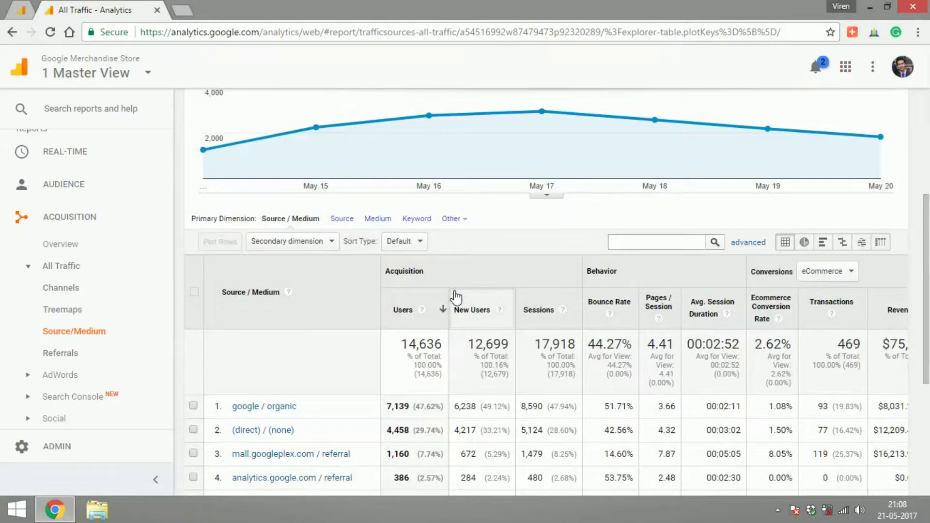
{"action": "left_click", "coordinate": [81, 358]}
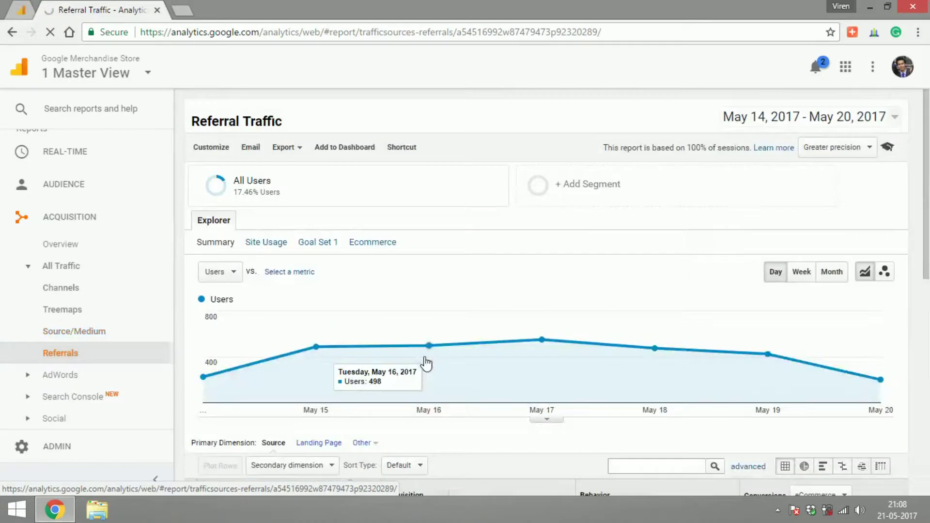
Expand the AdWords reports and open the AdWords Campaigns report
{"action": "left_click_drag", "start_coordinate": [927, 281], "coordinate": [928, 442]}
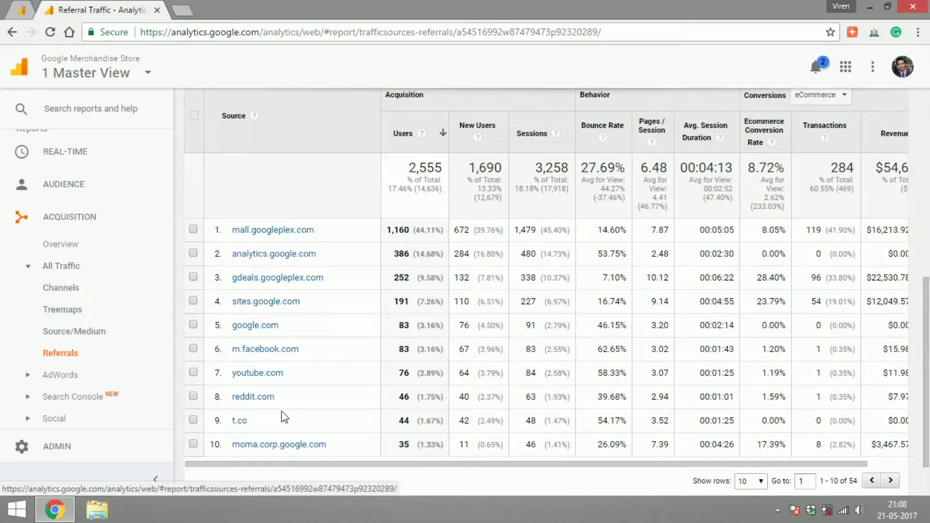
{"action": "left_click", "coordinate": [77, 374]}
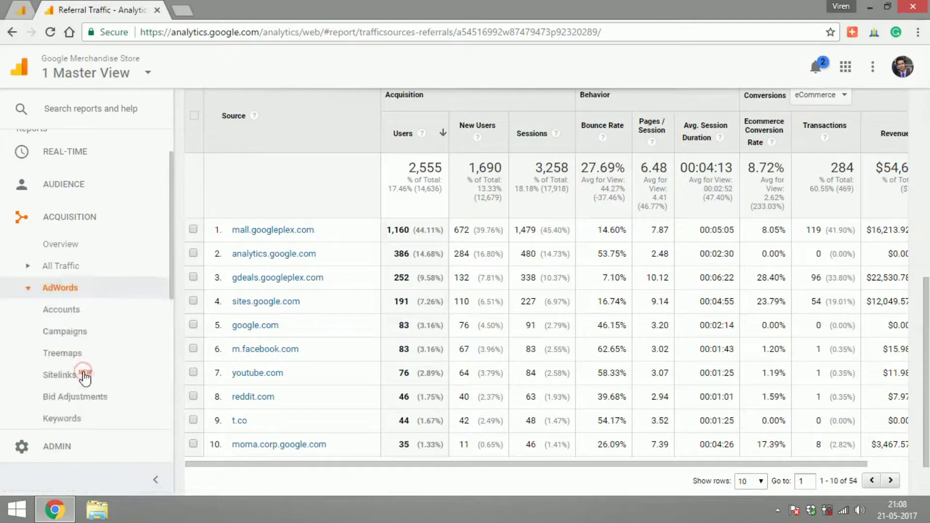
{"action": "left_click", "coordinate": [67, 330]}
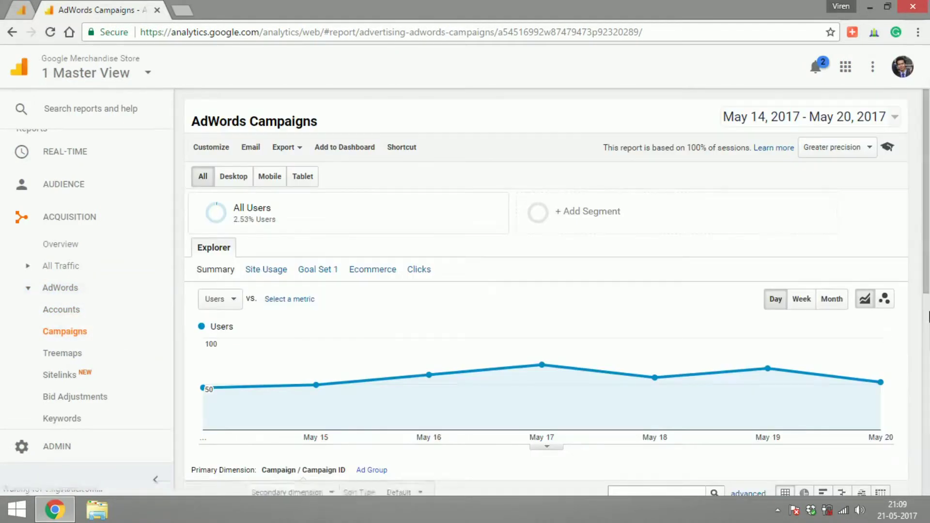
{"action": "scroll", "coordinate": [222, 343], "scroll_direction": "down", "scroll_amount": 6}
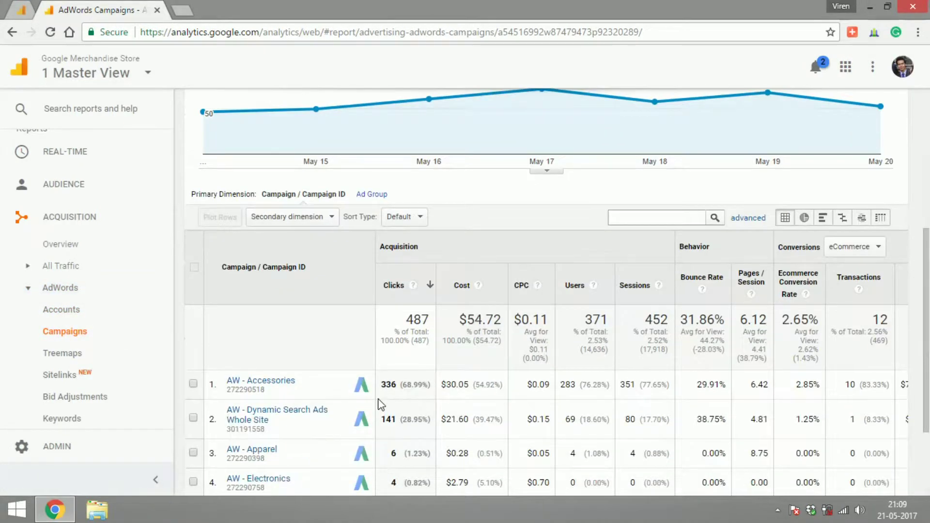
View AdWords Keywords, then open Search Queries and expand the Search Console reports
{"action": "left_click", "coordinate": [95, 421]}
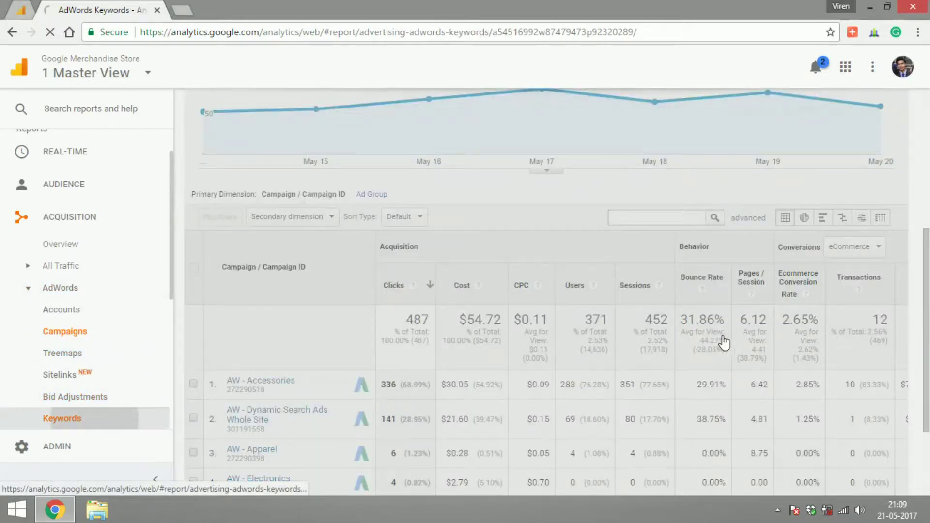
{"action": "scroll", "coordinate": [929, 330], "scroll_direction": "down", "scroll_amount": 8}
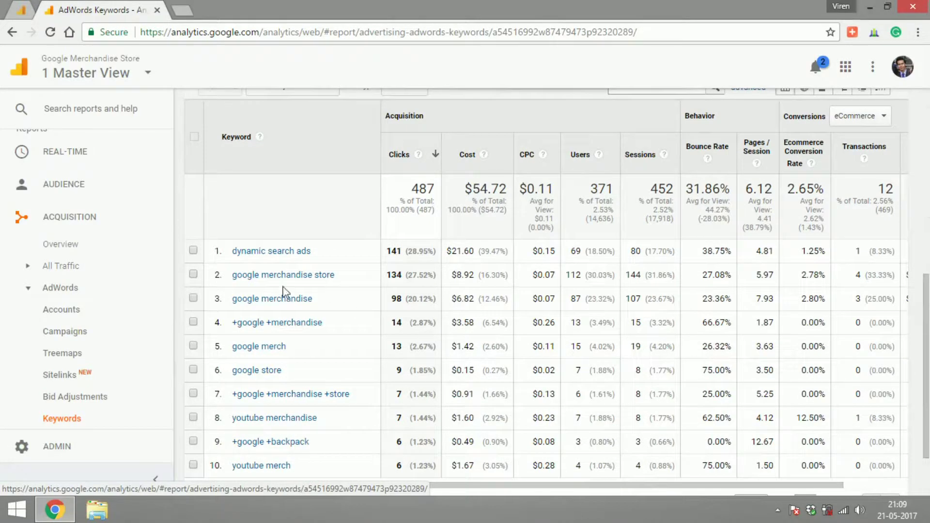
{"action": "left_click_drag", "start_coordinate": [169, 218], "coordinate": [169, 327]}
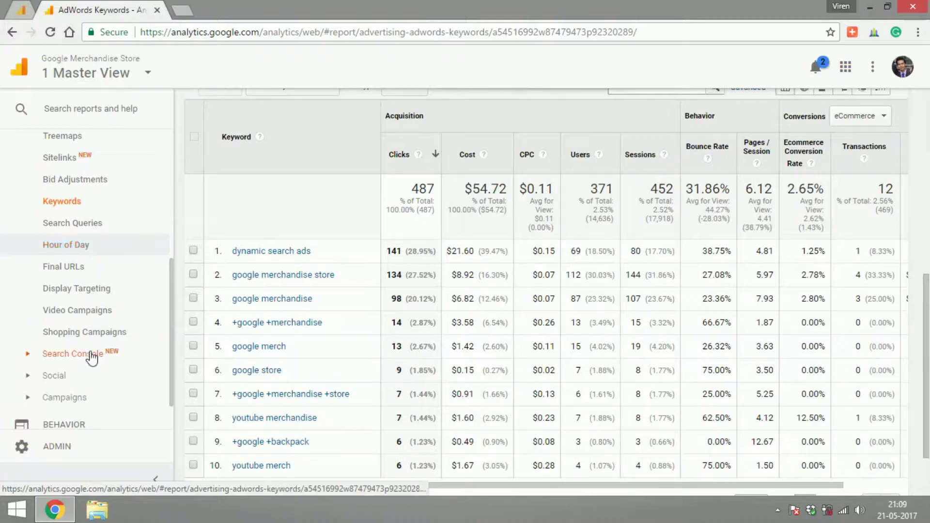
{"action": "left_click", "coordinate": [103, 224]}
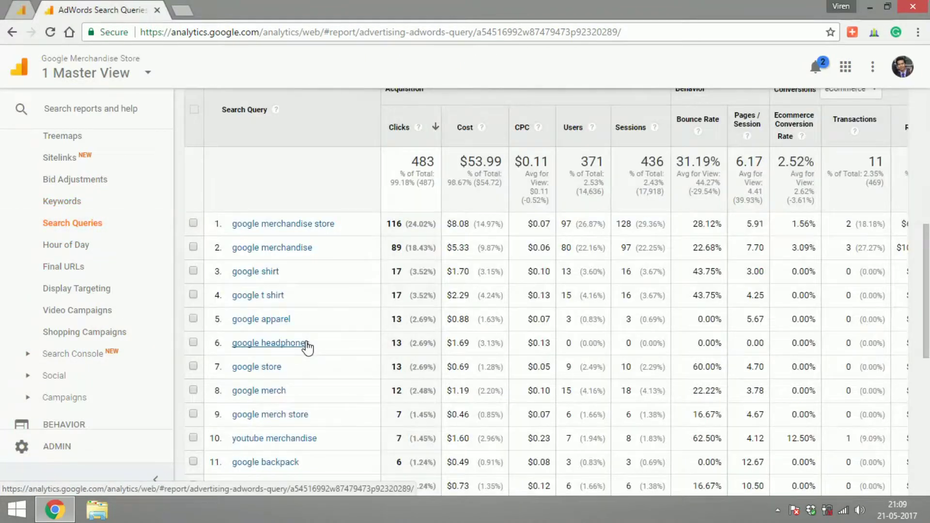
{"action": "left_click", "coordinate": [71, 355]}
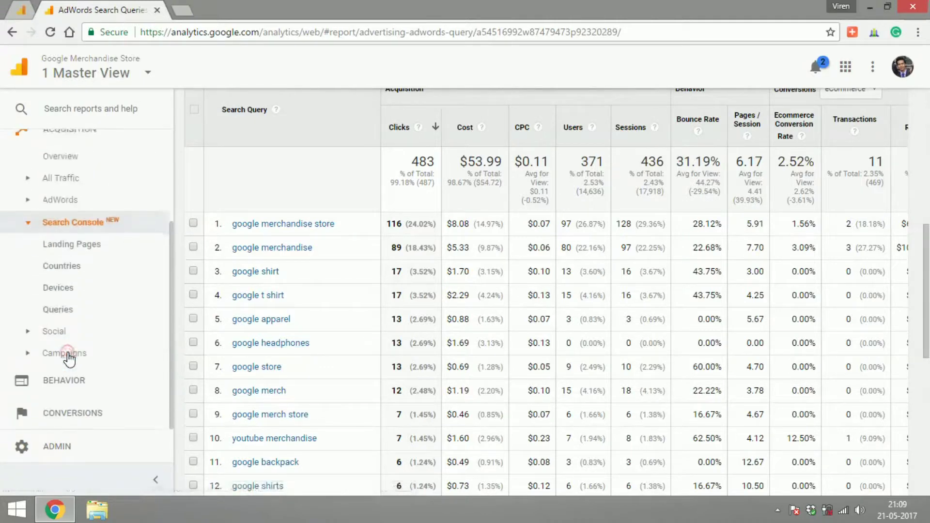
View the Search Console Countries report, then the Social Overview and Conversions reports
{"action": "left_click", "coordinate": [89, 267]}
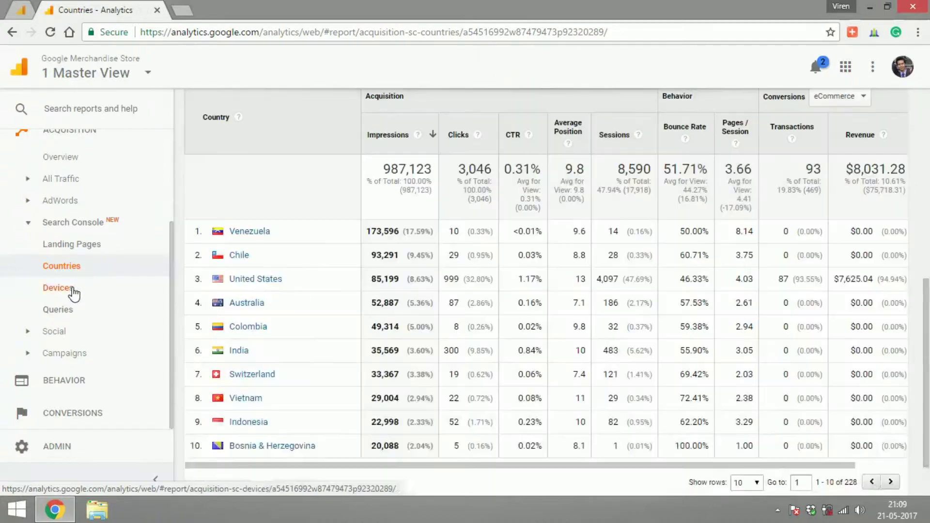
{"action": "left_click", "coordinate": [55, 331]}
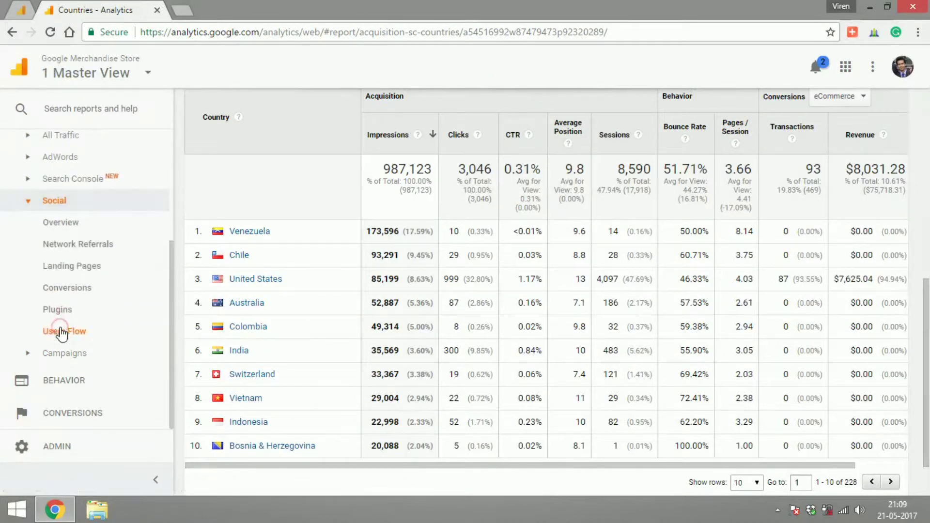
{"action": "left_click", "coordinate": [79, 225]}
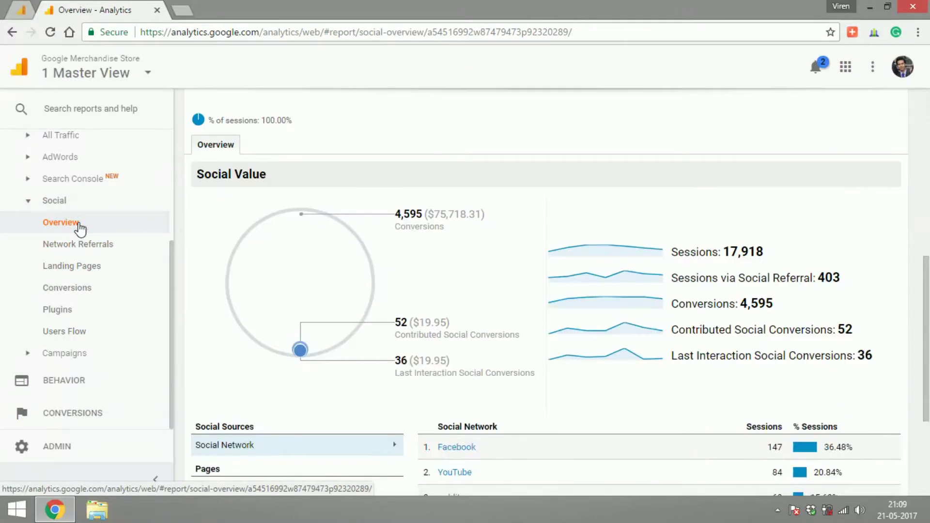
{"action": "scroll", "coordinate": [928, 274], "scroll_direction": "down", "scroll_amount": 4}
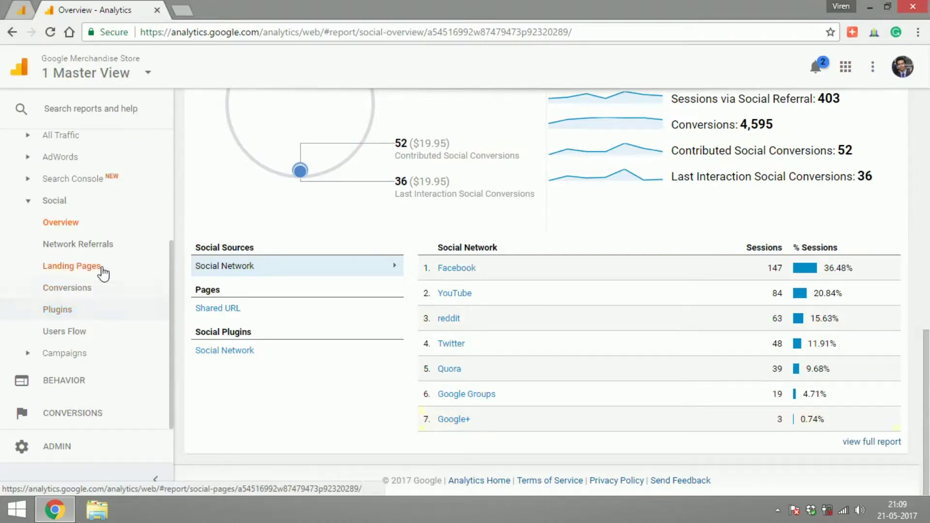
{"action": "left_click", "coordinate": [127, 286]}
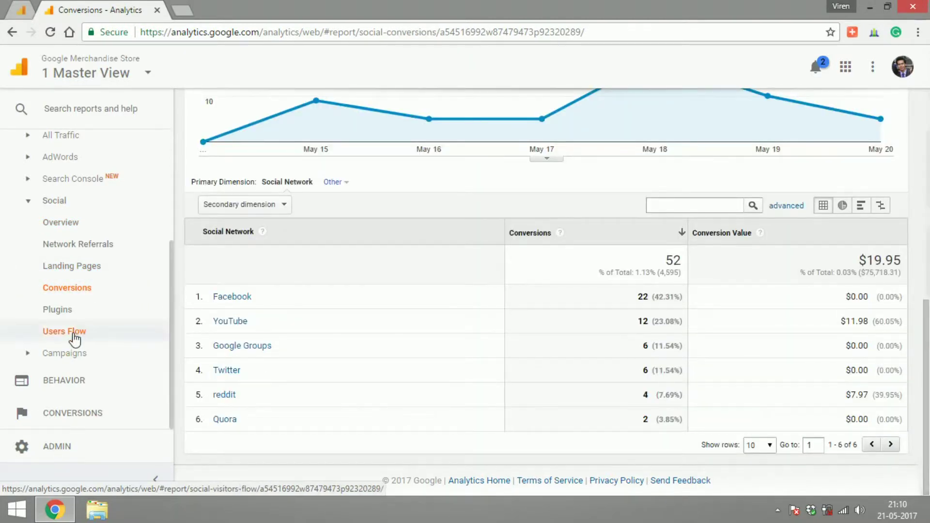
Open the Campaigns Paid Keywords report and expand All Traffic
{"action": "left_click", "coordinate": [58, 353]}
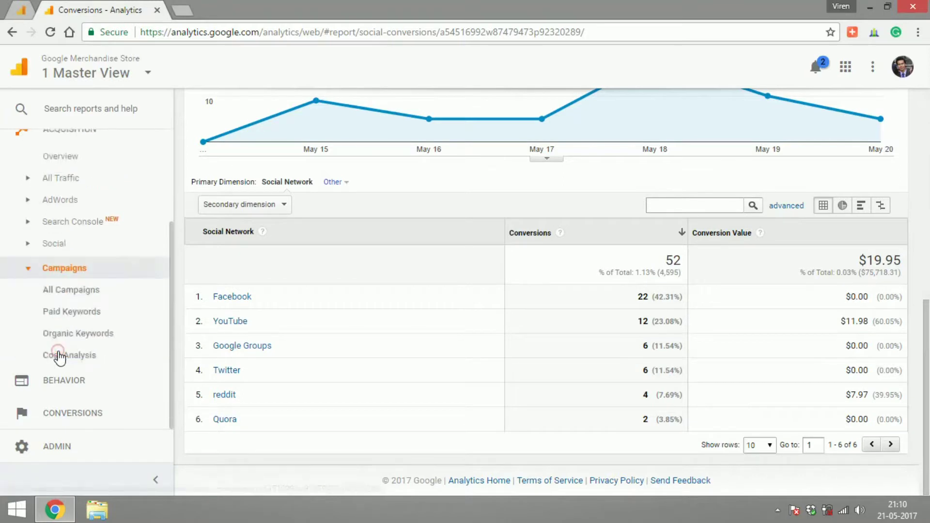
{"action": "left_click", "coordinate": [74, 309]}
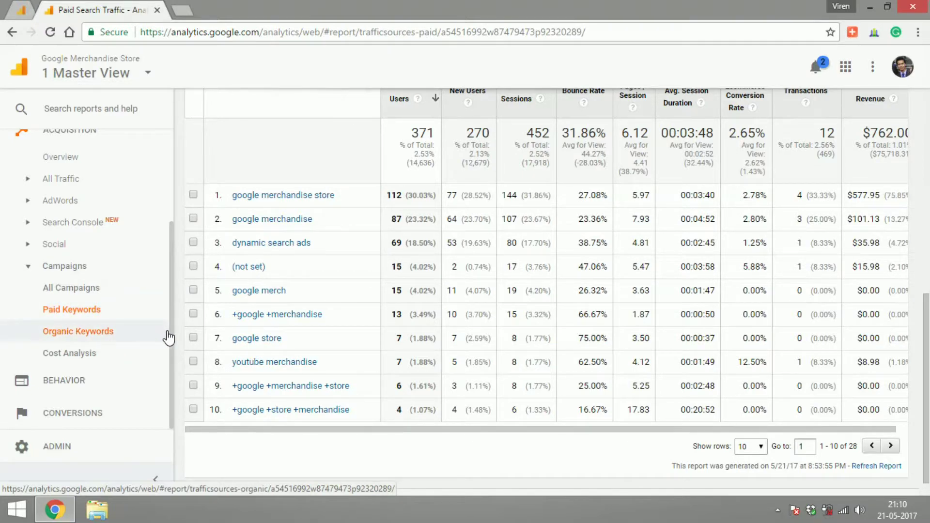
{"action": "left_click_drag", "start_coordinate": [170, 336], "coordinate": [169, 307]}
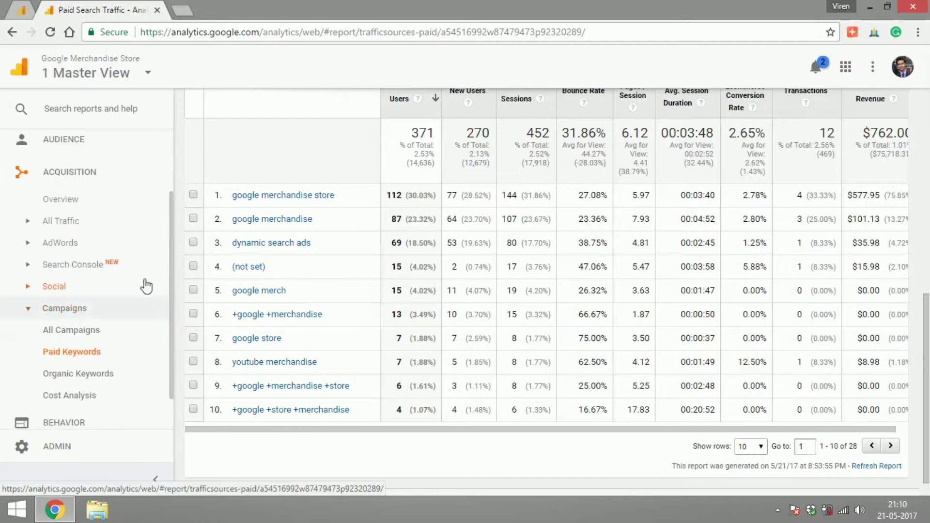
{"action": "left_click", "coordinate": [115, 228]}
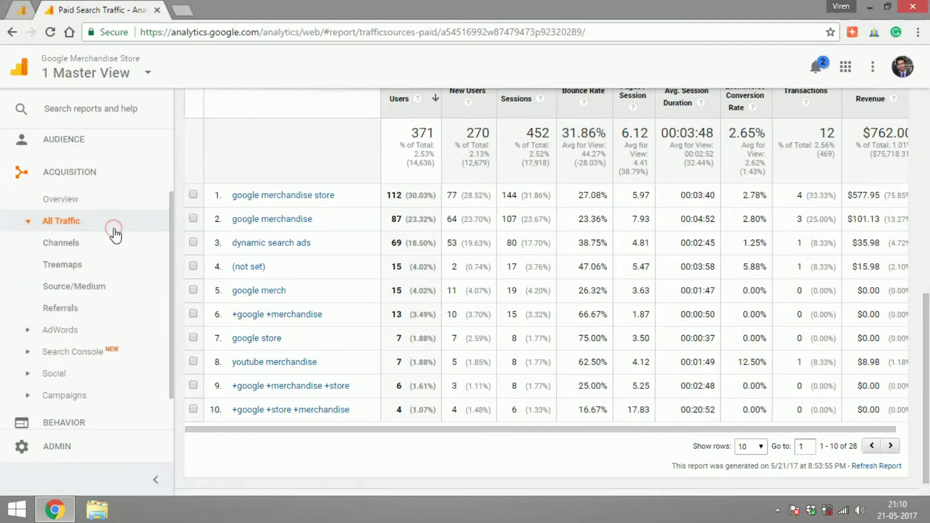
Open the Source/Medium report and scroll through its table
{"action": "left_click", "coordinate": [86, 288]}
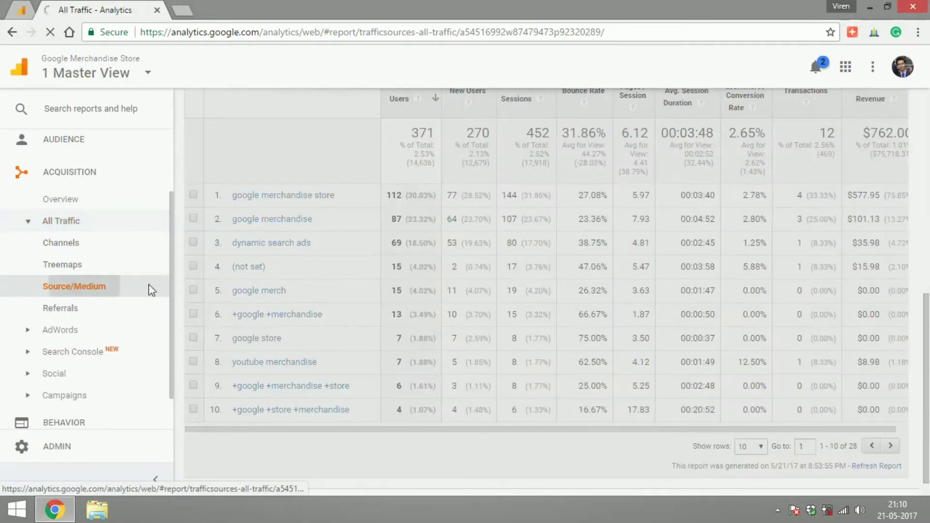
{"action": "scroll", "coordinate": [928, 388], "scroll_direction": "up", "scroll_amount": 4}
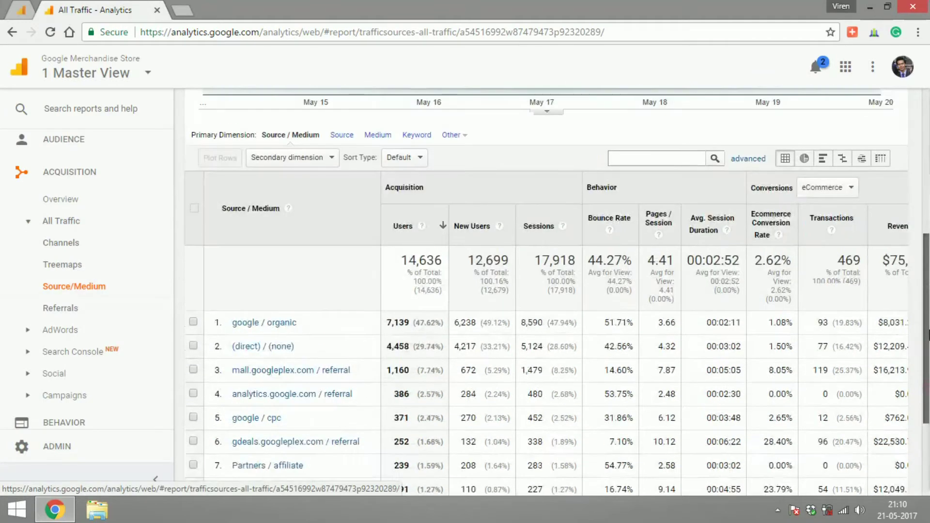
{"action": "scroll", "coordinate": [928, 313], "scroll_direction": "down", "scroll_amount": 1}
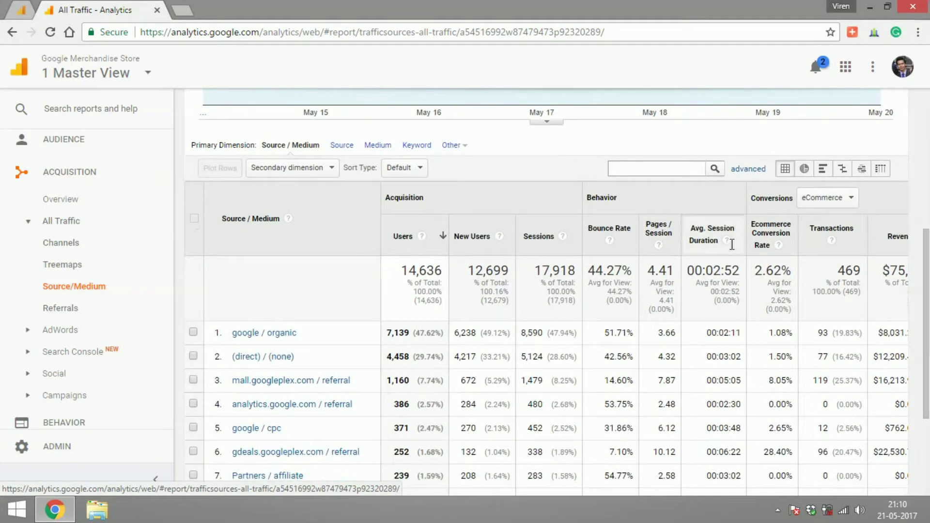
Filter the table rows to 'facebook' and collapse the Acquisition list
{"action": "left_click", "coordinate": [674, 170]}
{"action": "type", "text": "facebook"}
{"action": "key", "text": "Return"}
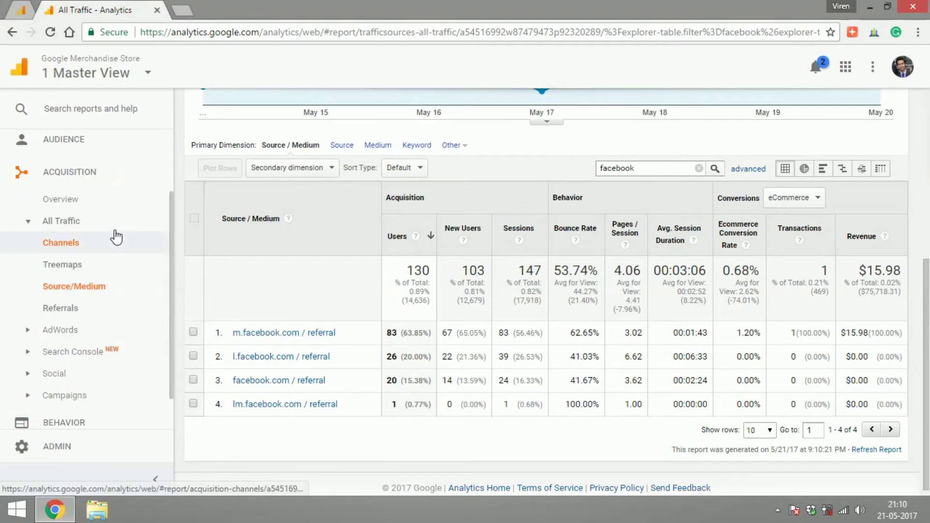
{"action": "left_click", "coordinate": [85, 172]}
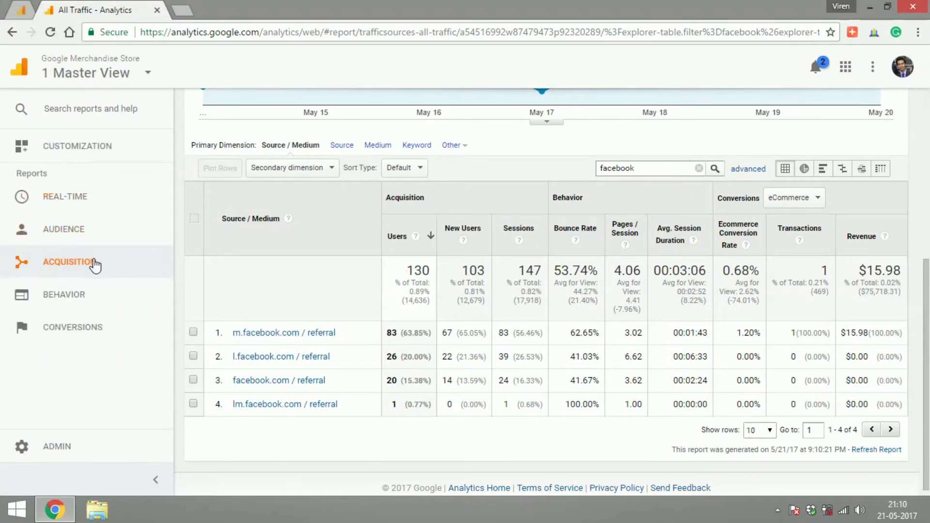
{"action": "left_click", "coordinate": [250, 271]}
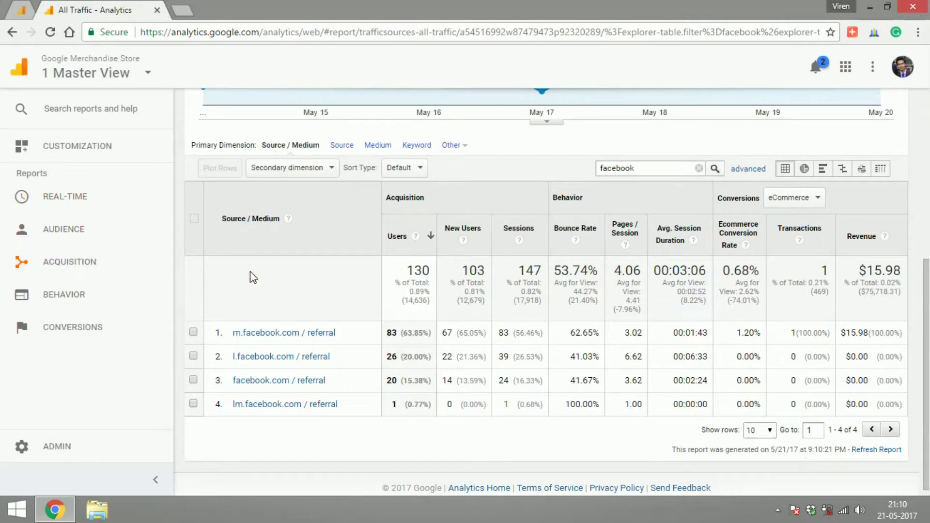